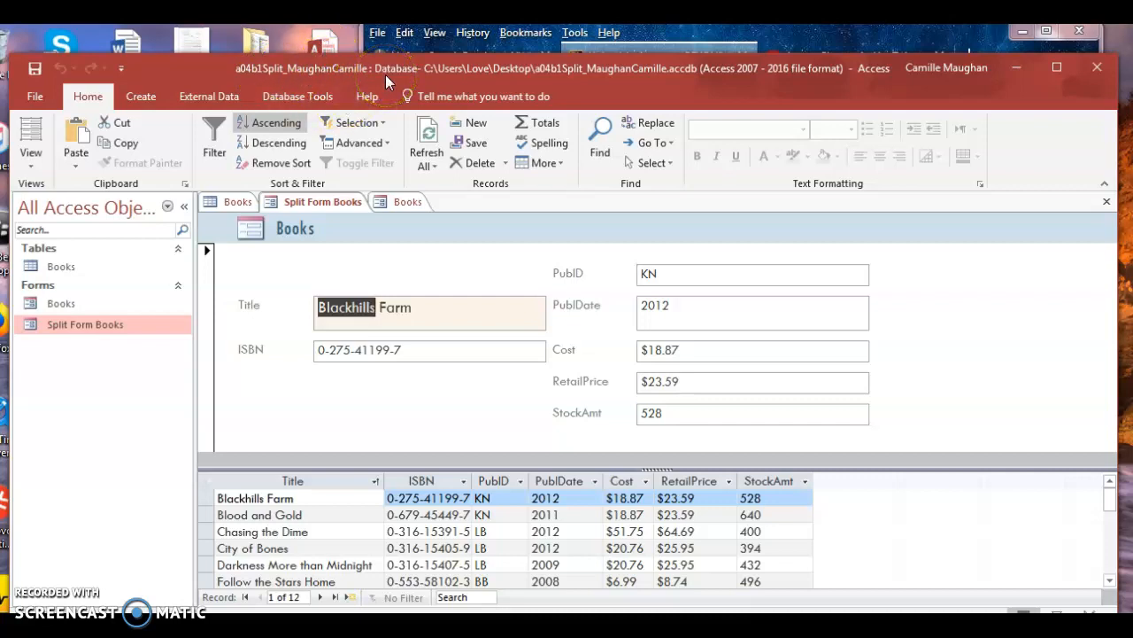
# Step: Open the Access database import dialog via New Data Source > From Database > Access, then cancel it
pyautogui.click(200, 94)
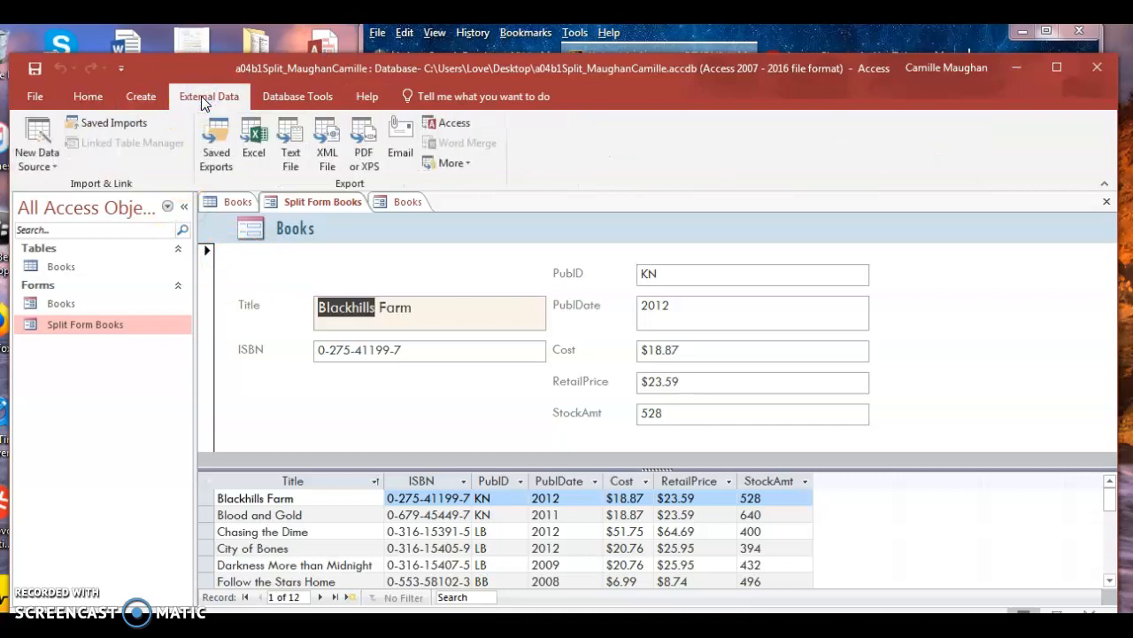
pyautogui.click(57, 173)
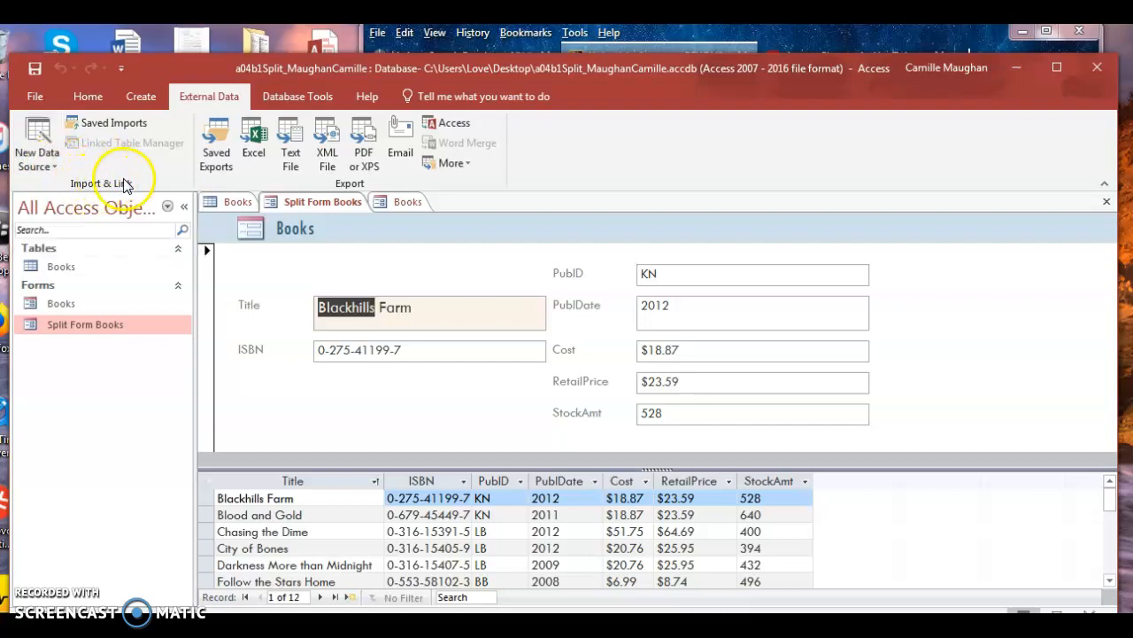
pyautogui.click(53, 169)
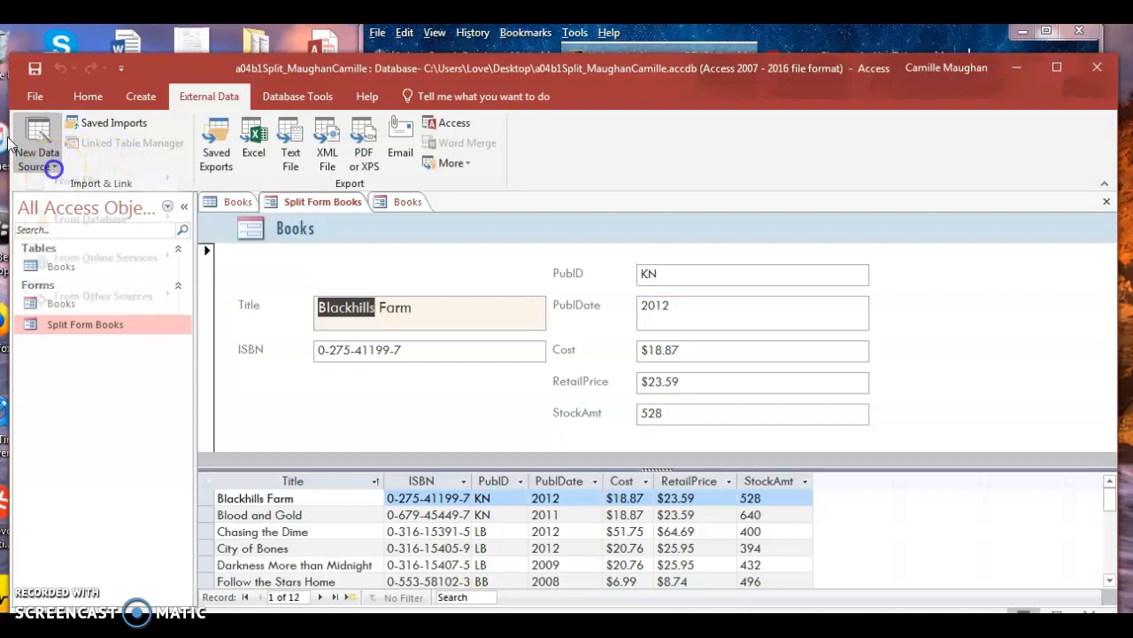
pyautogui.click(76, 233)
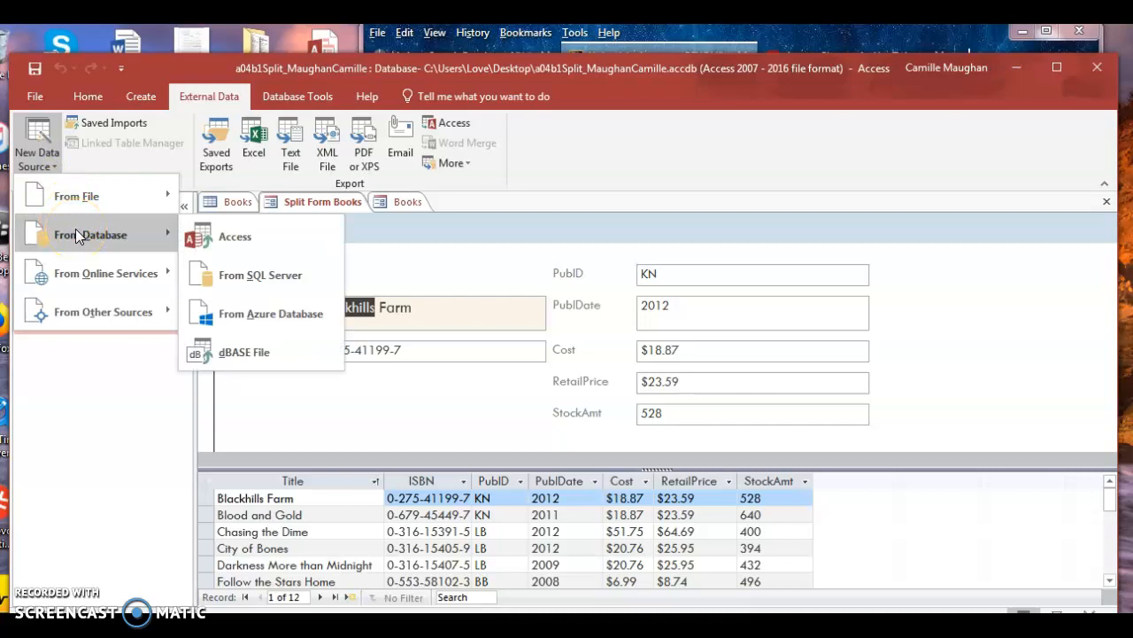
pyautogui.click(300, 243)
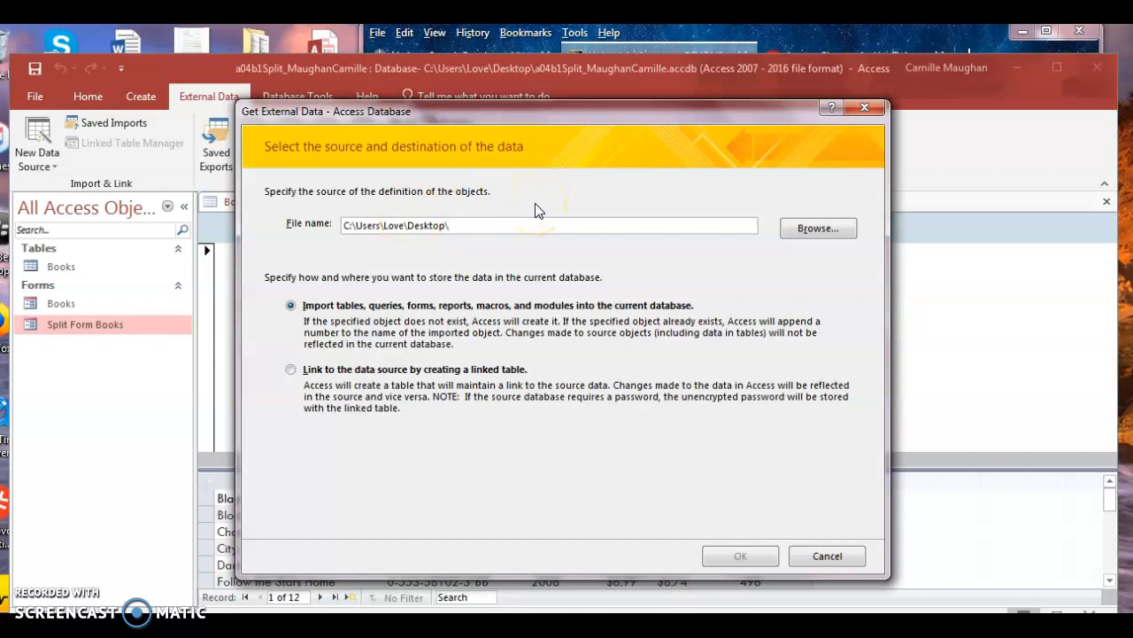
pyautogui.click(812, 558)
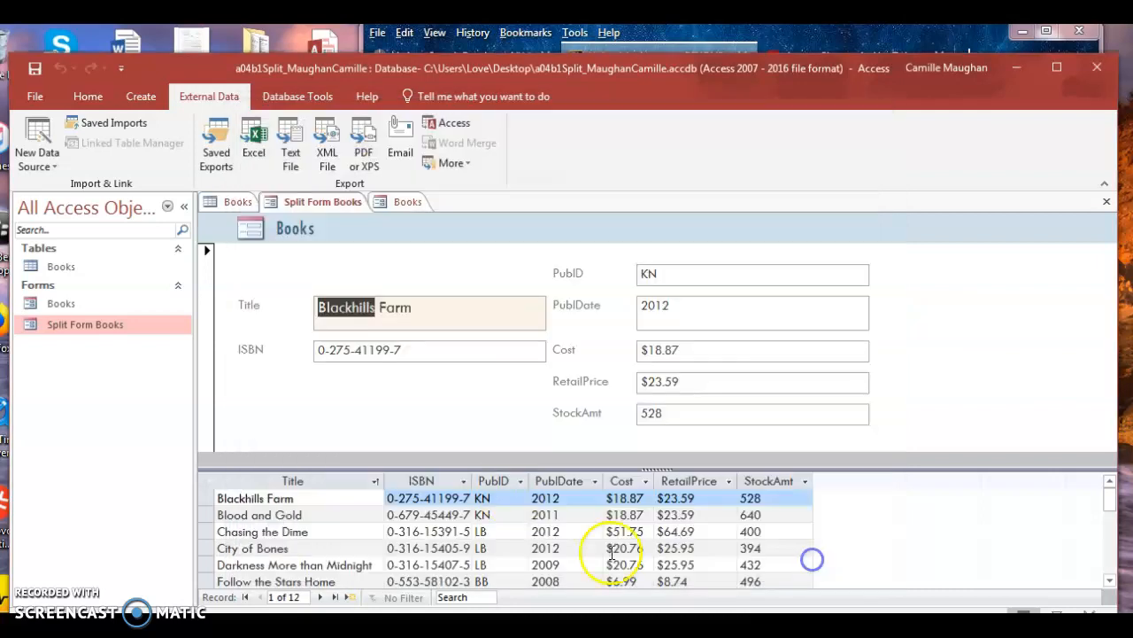
# Step: Select the Books table, then the Books form in the Navigation Pane, and show the Create commands
pyautogui.click(62, 269)
pyautogui.click(60, 302)
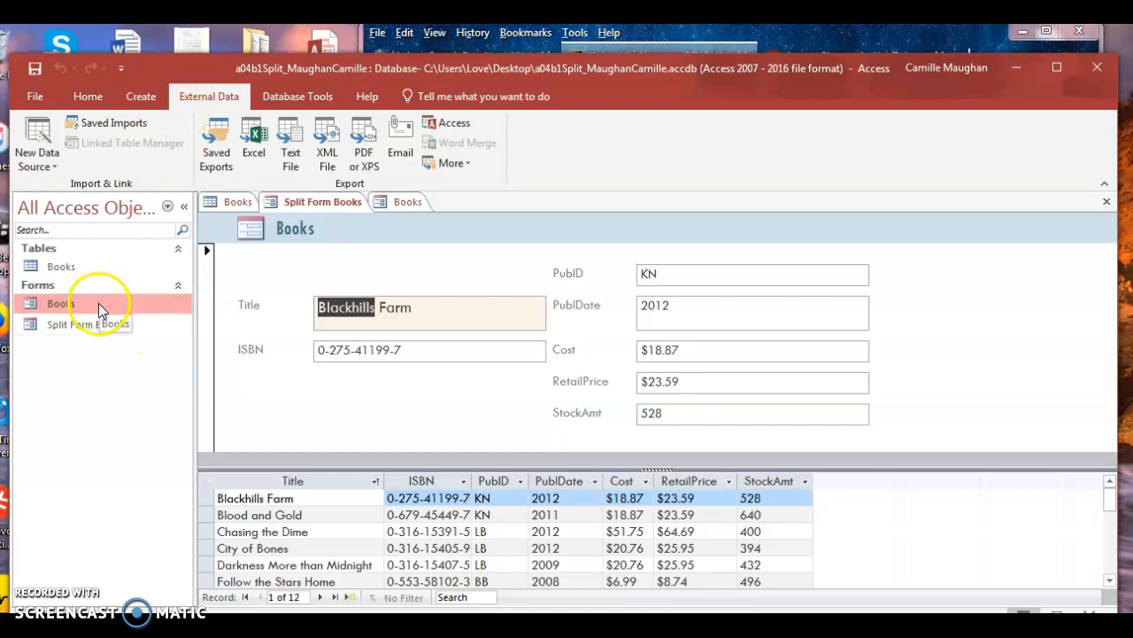
pyautogui.click(139, 93)
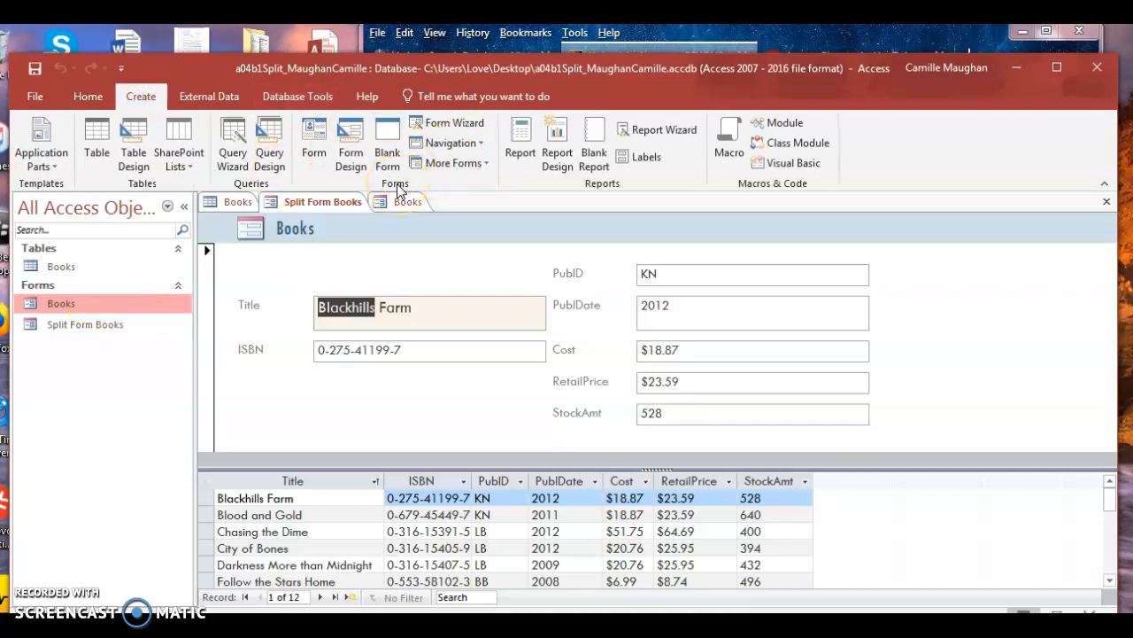
pyautogui.click(479, 161)
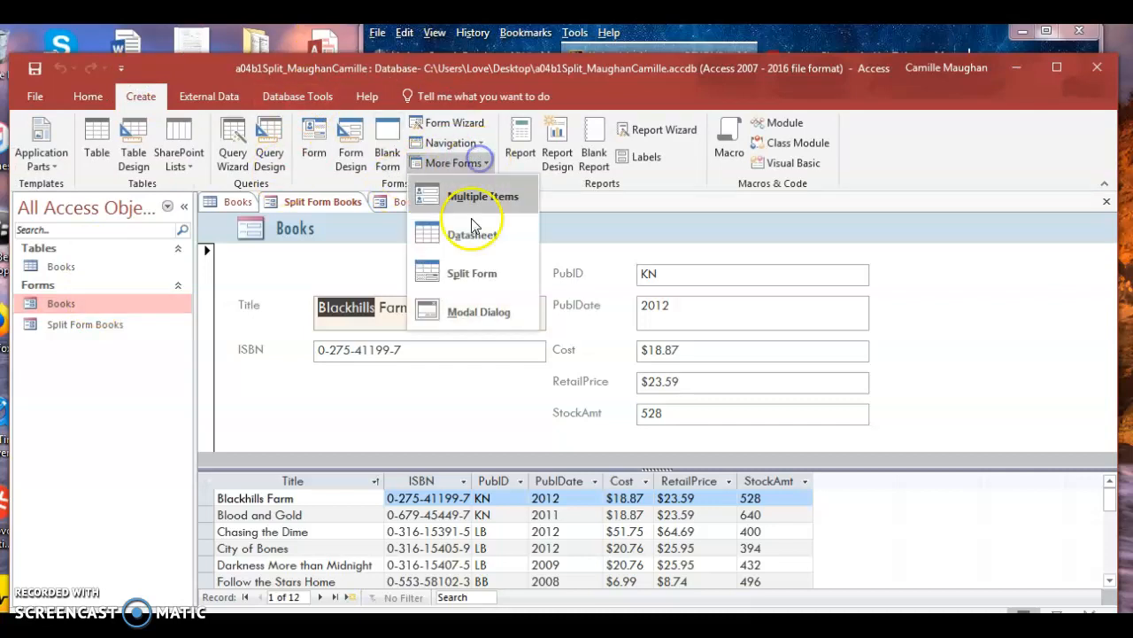
pyautogui.click(109, 394)
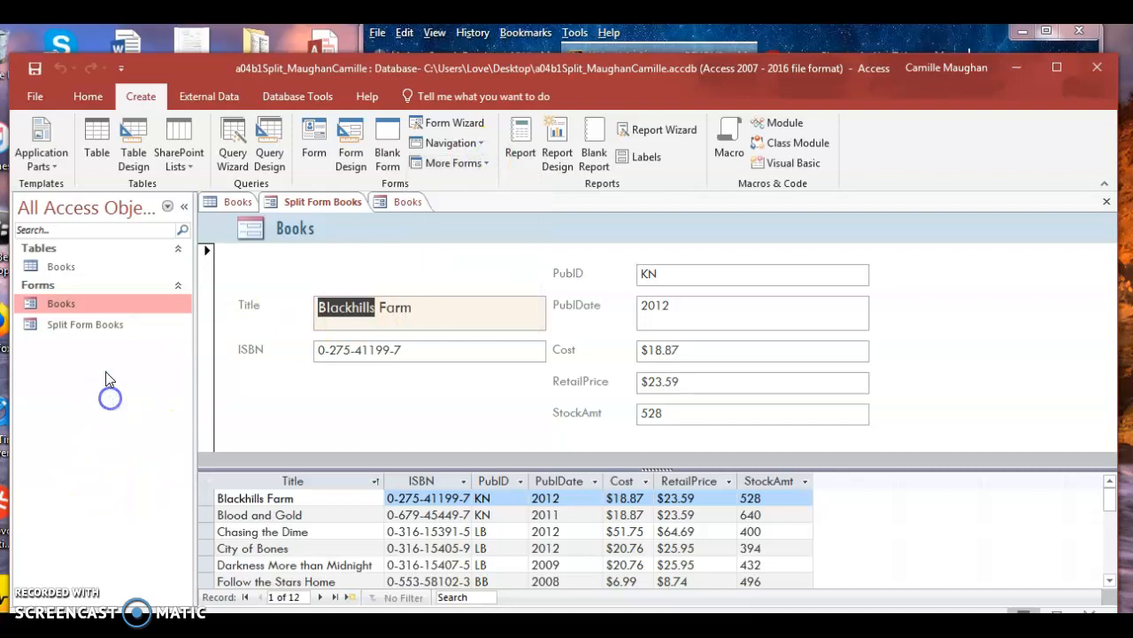
pyautogui.click(84, 325)
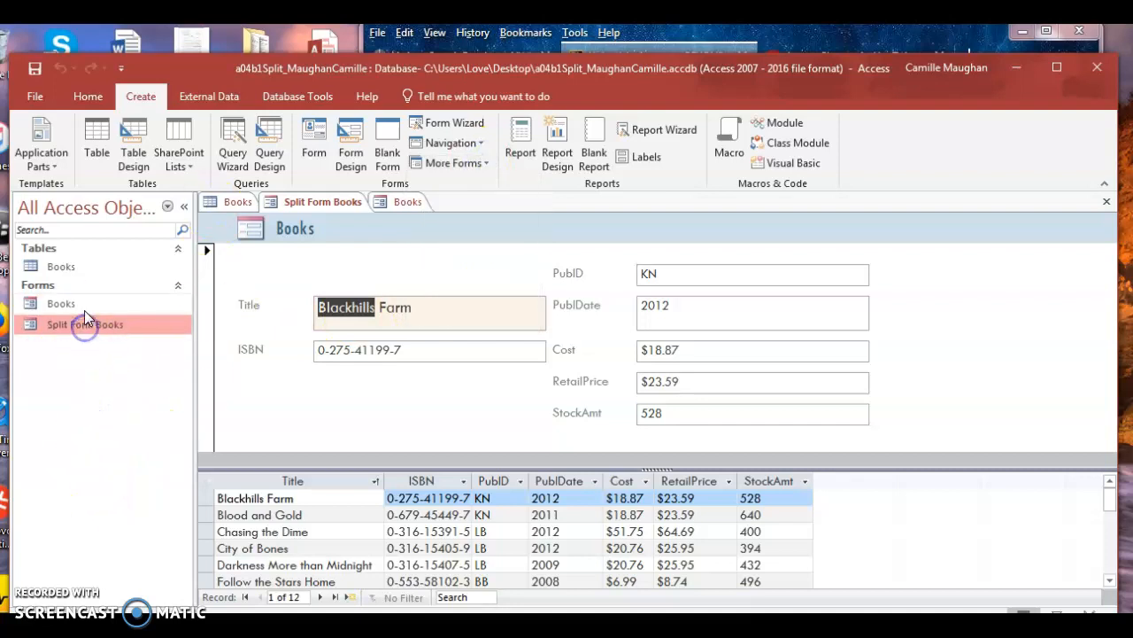
pyautogui.click(90, 311)
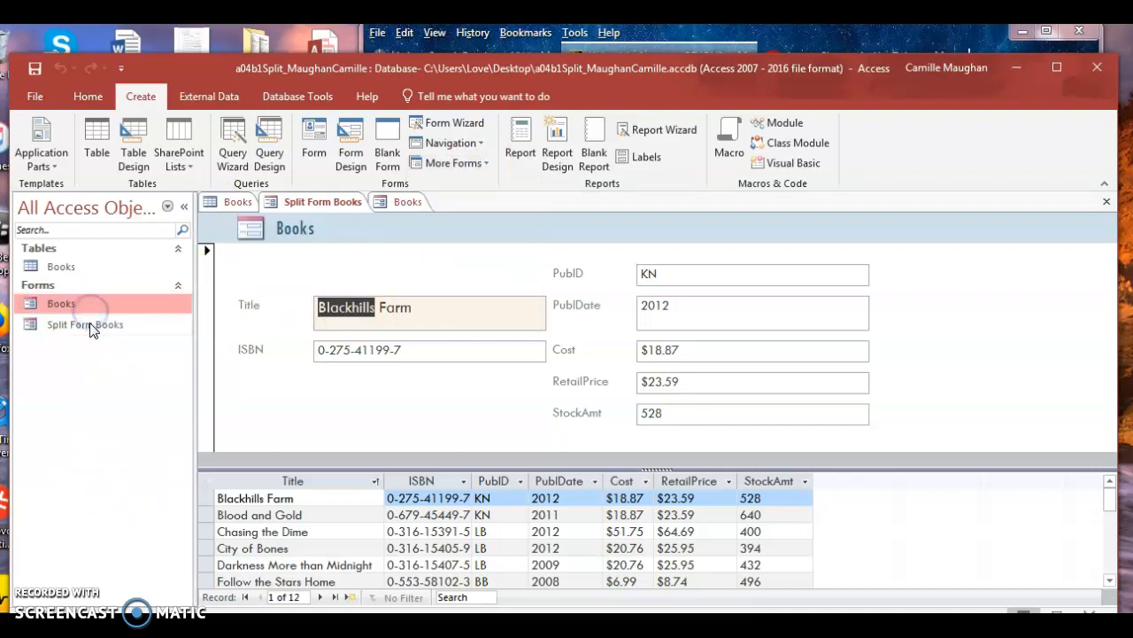
pyautogui.click(90, 323)
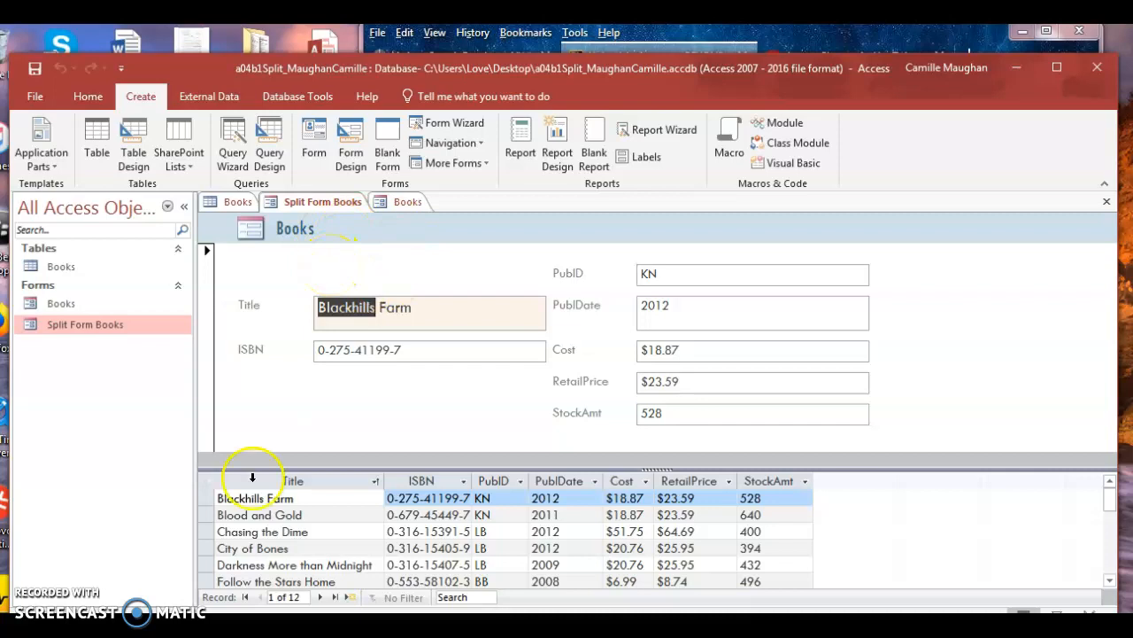
# Step: Check the Title column's filter options unchanged, then close the Books form and return to Split Form Books
pyautogui.click(375, 483)
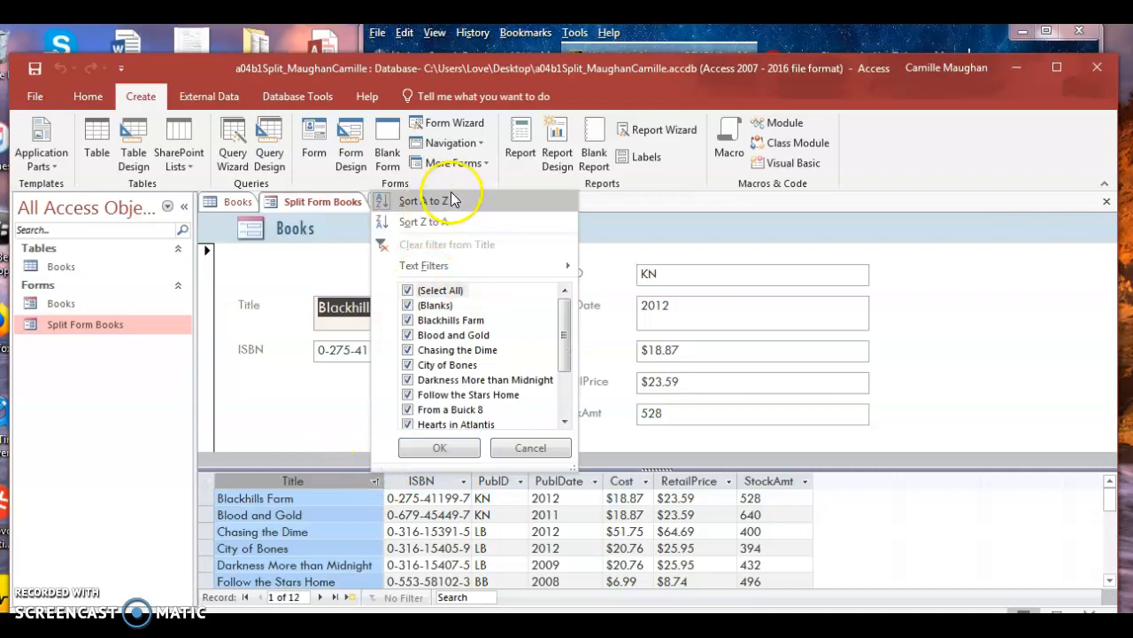
pyautogui.click(529, 452)
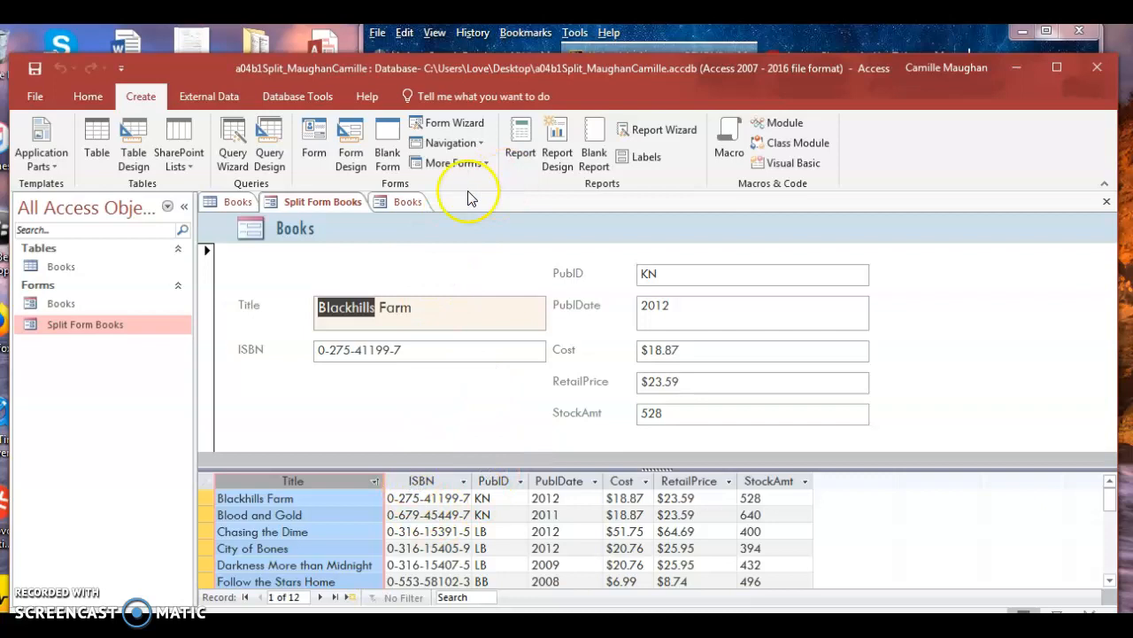
pyautogui.click(407, 202)
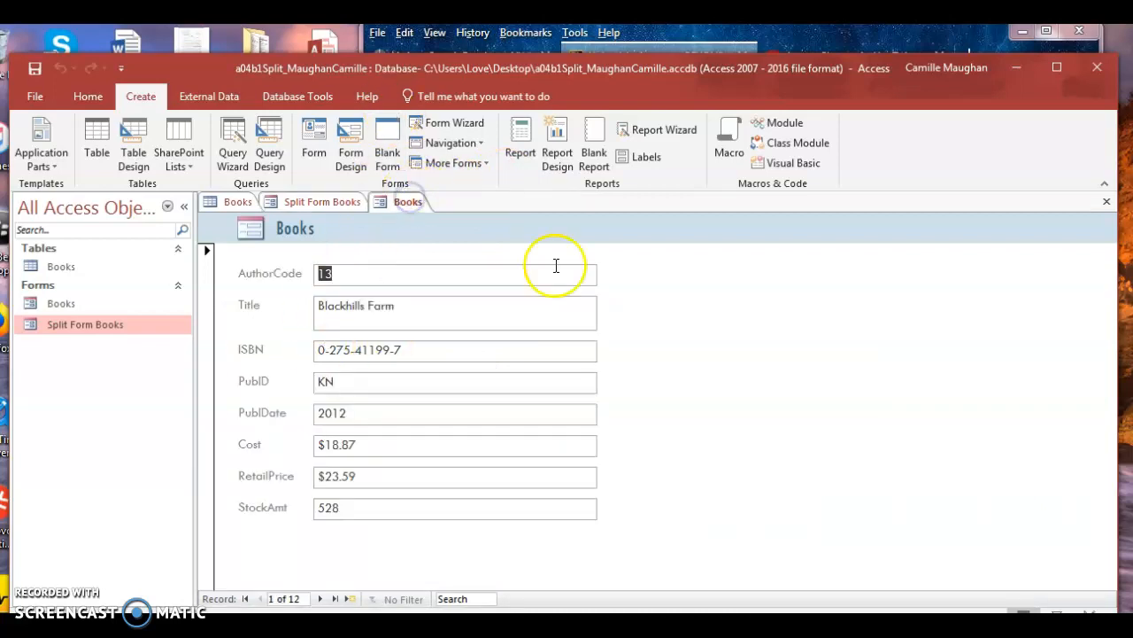
pyautogui.click(1106, 206)
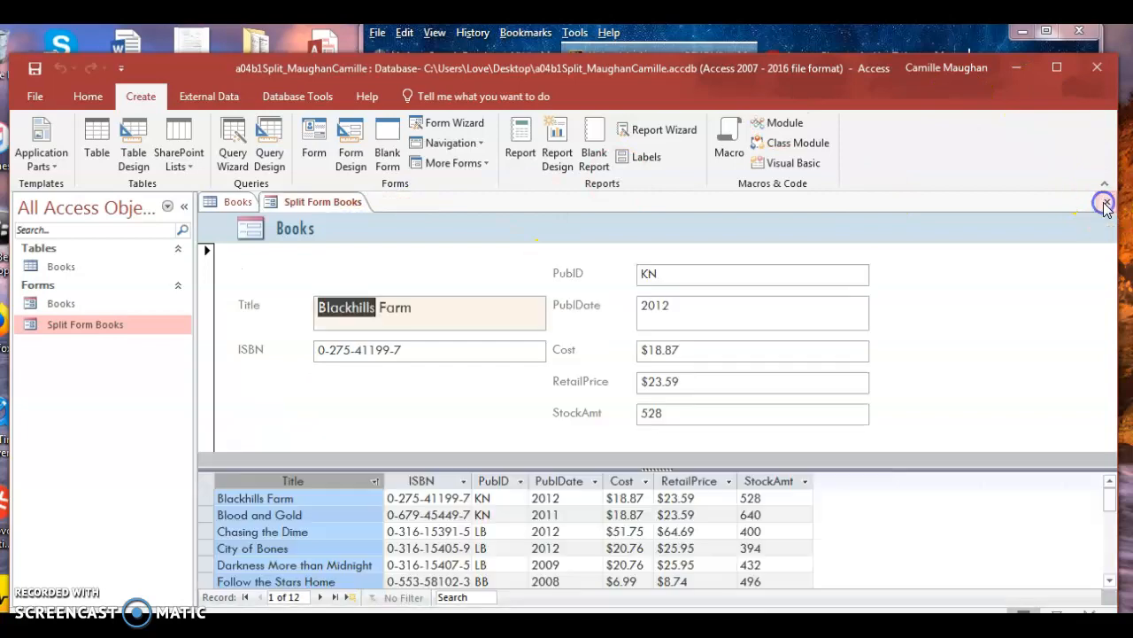
pyautogui.click(232, 202)
pyautogui.click(292, 202)
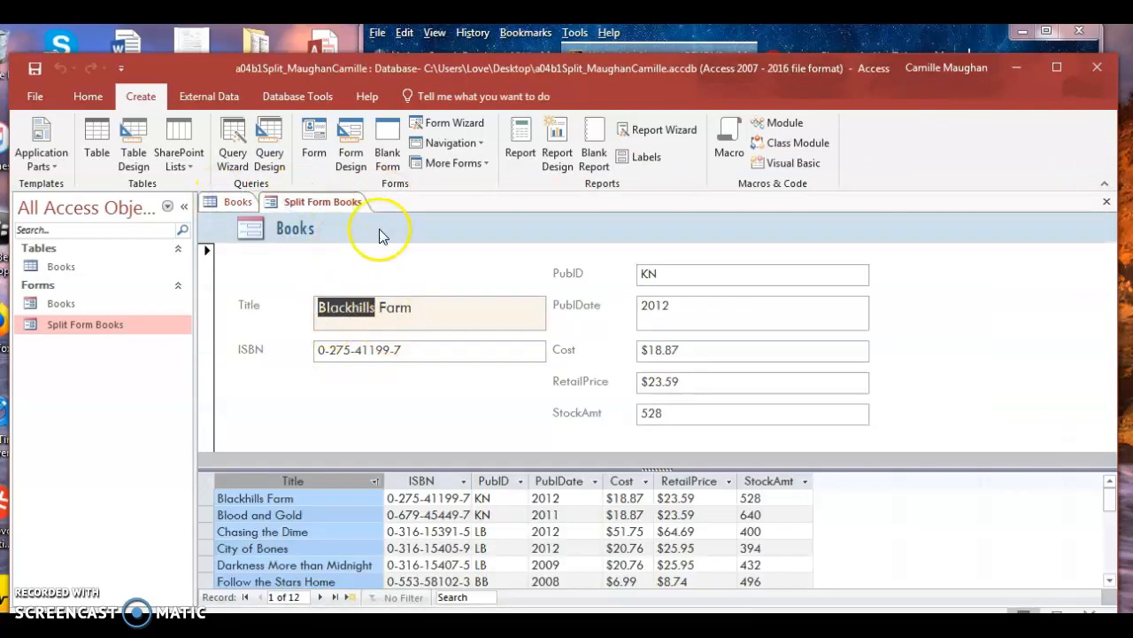
# Step: Select the Blackhills Farm title, then browse the Help, Database Tools, External Data, Create and Home tabs
pyautogui.click(398, 305)
pyautogui.click(252, 305)
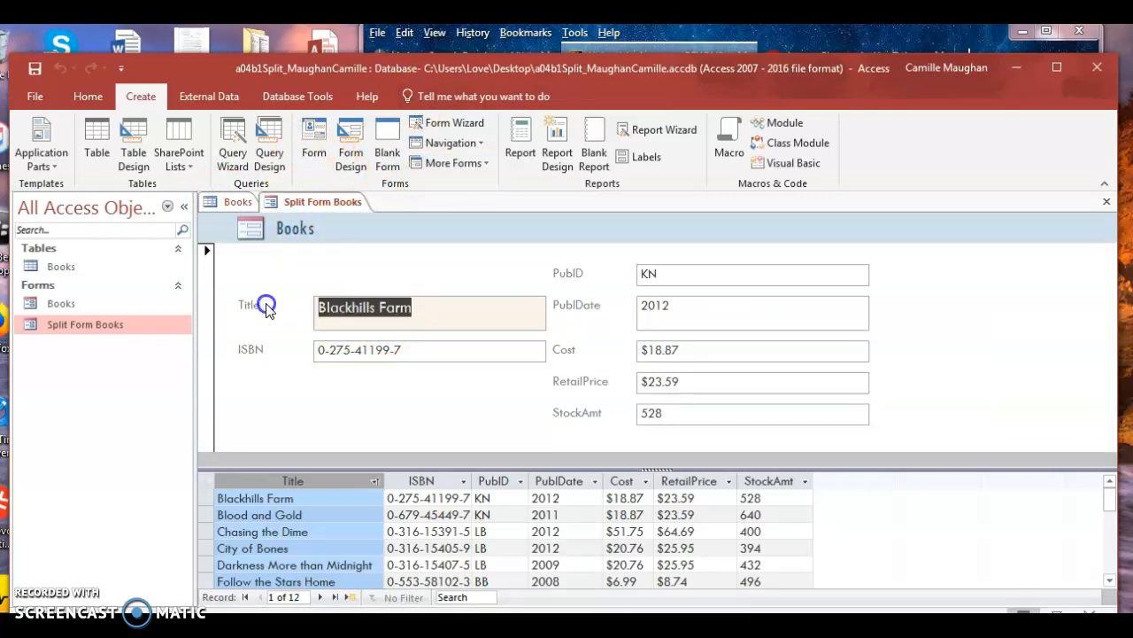
pyautogui.click(369, 94)
pyautogui.click(316, 98)
pyautogui.click(220, 99)
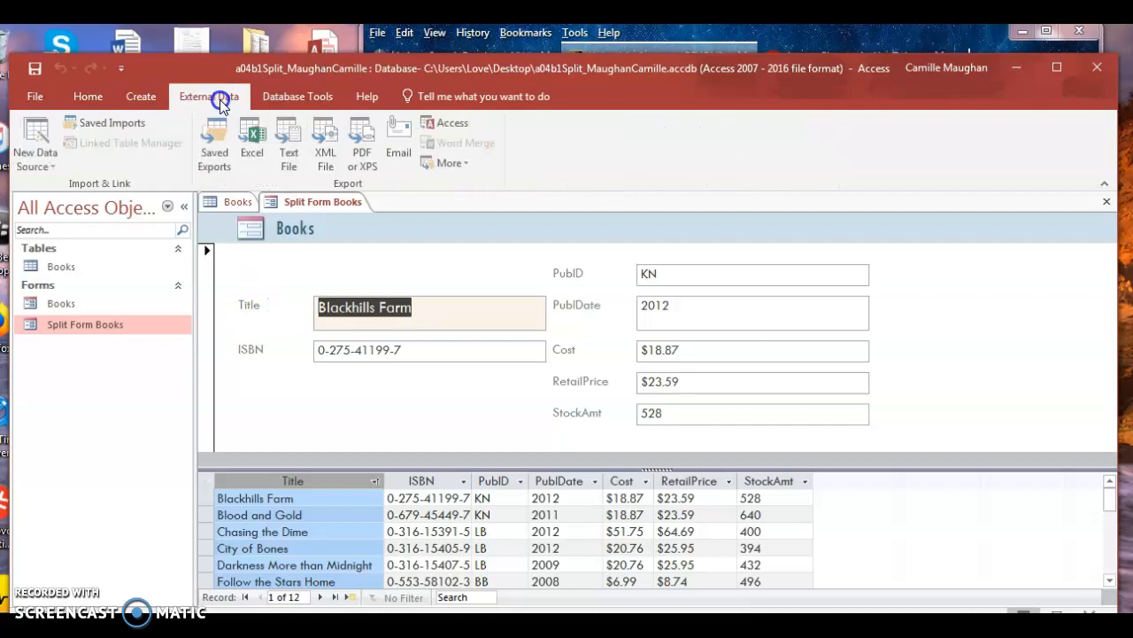
pyautogui.click(135, 96)
pyautogui.click(86, 101)
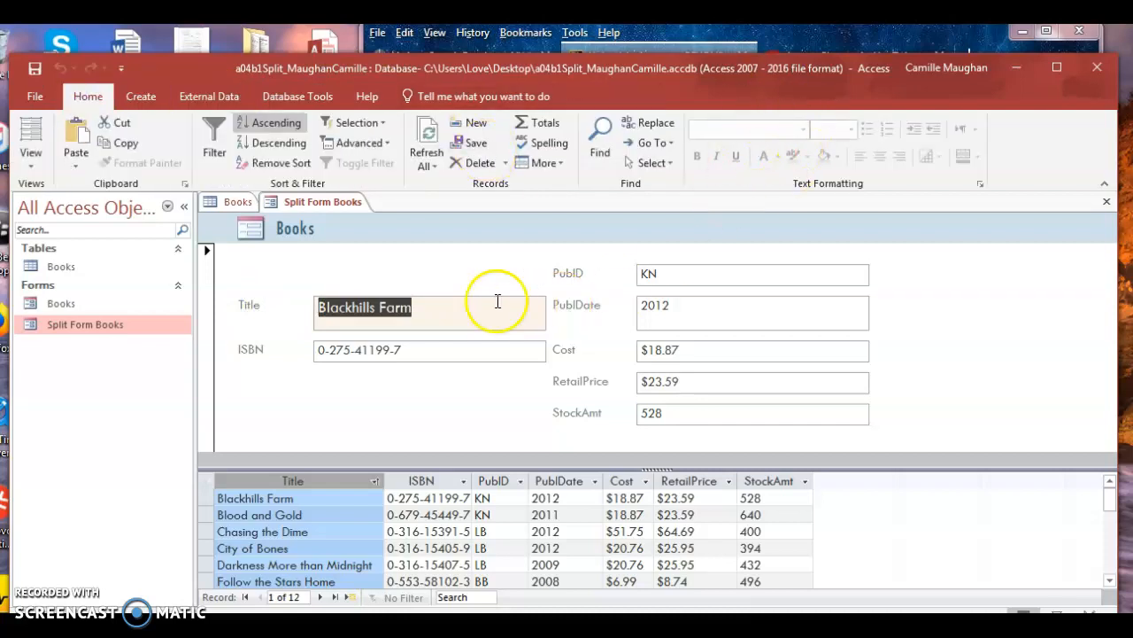
# Step: Put the cursor back in the Title value and open the View dropdown of form views
pyautogui.click(436, 312)
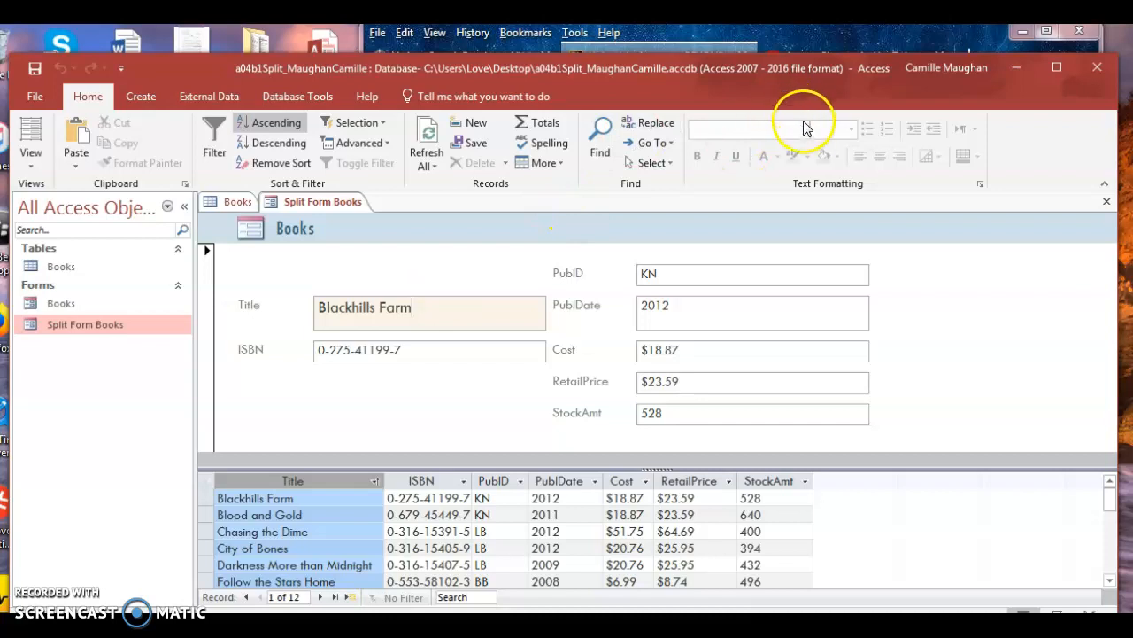
pyautogui.click(820, 172)
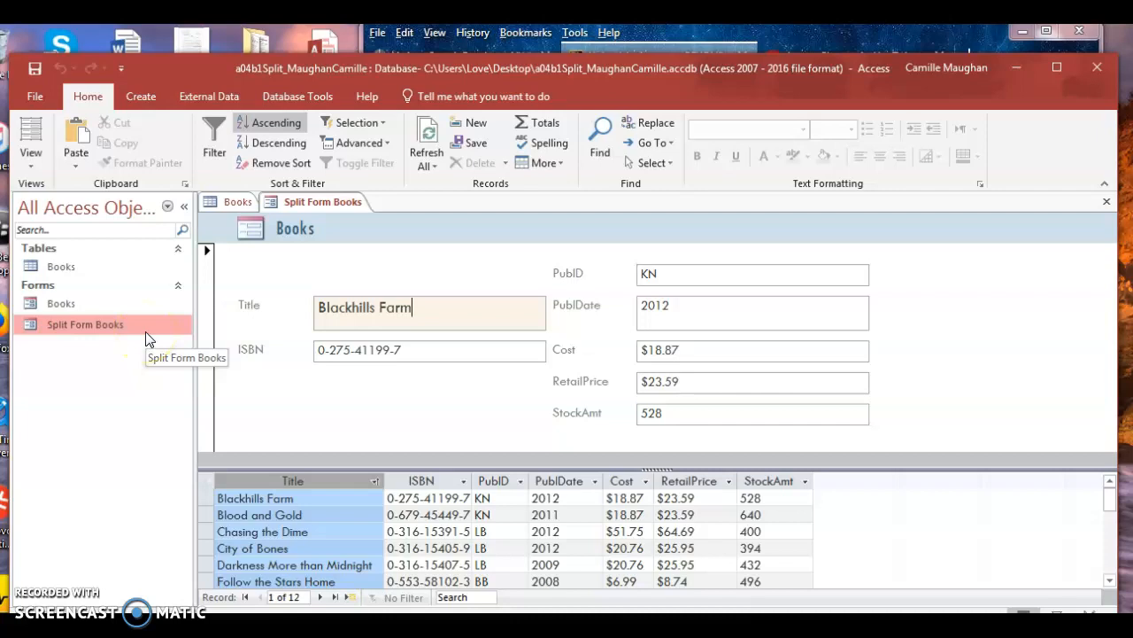
pyautogui.click(37, 158)
pyautogui.click(38, 157)
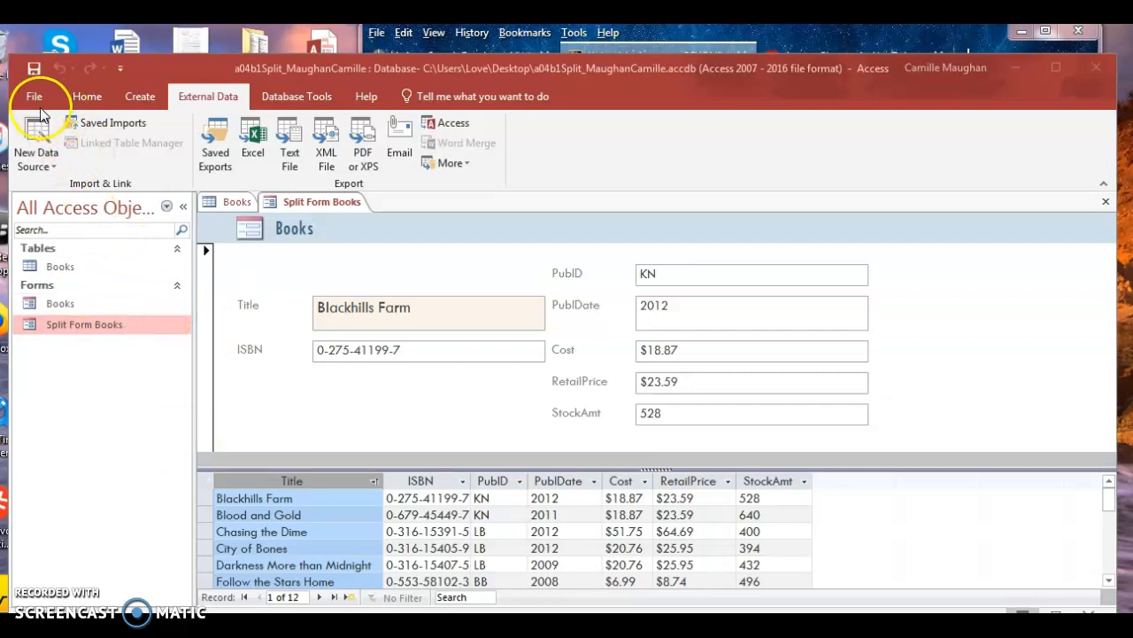
# Step: Check the Home View dropdown, then list the New Data Source types on External Data
pyautogui.click(78, 96)
pyautogui.click(40, 159)
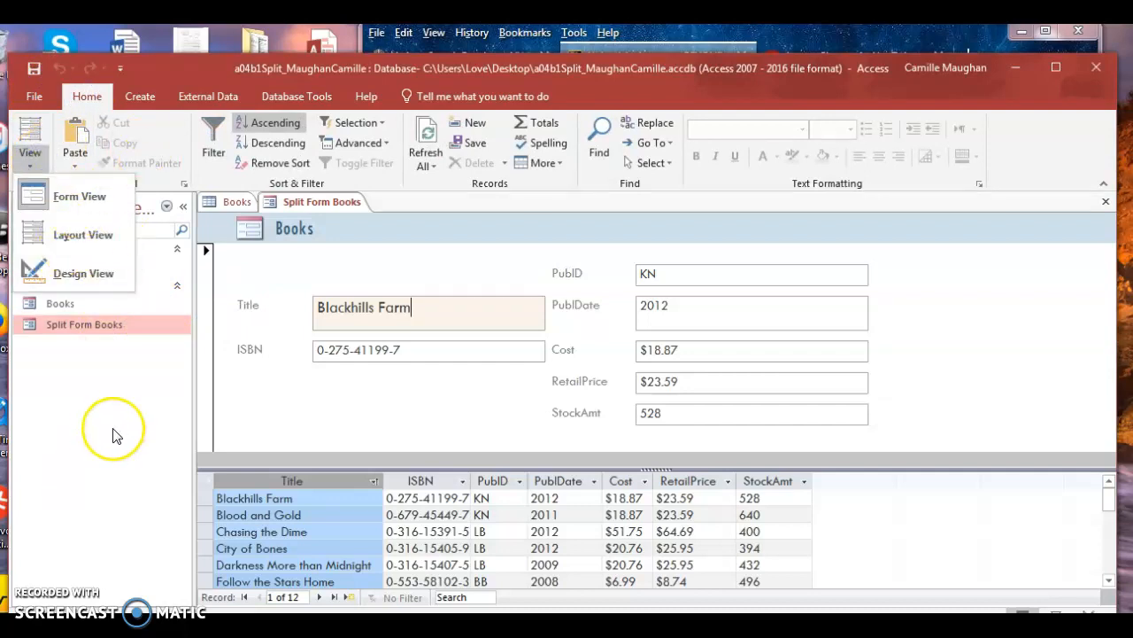
pyautogui.click(66, 260)
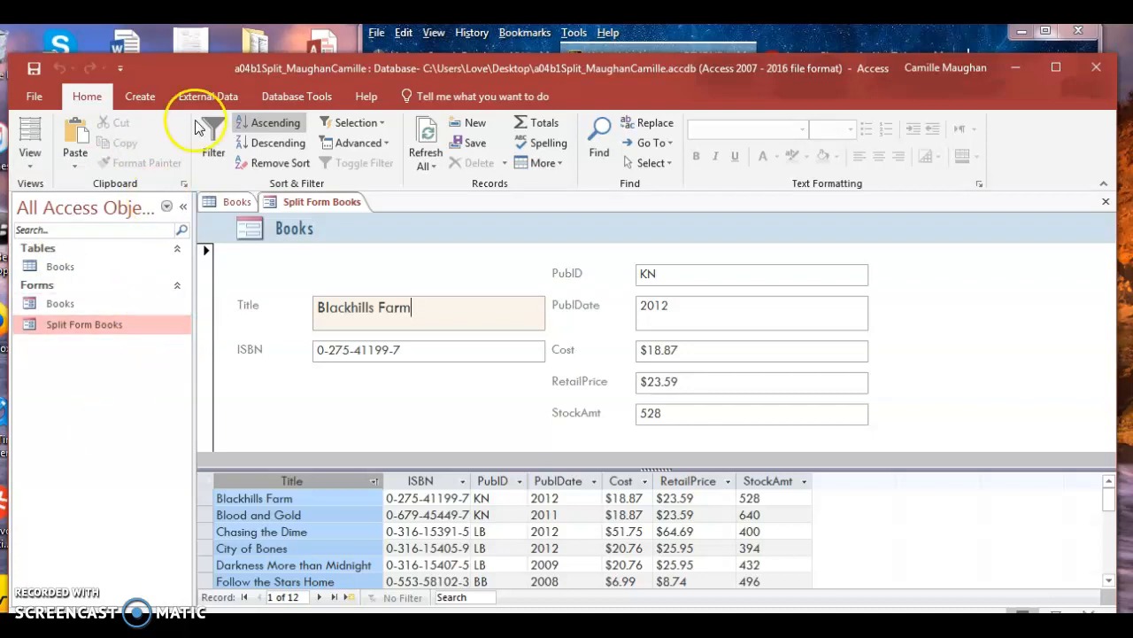
pyautogui.click(227, 89)
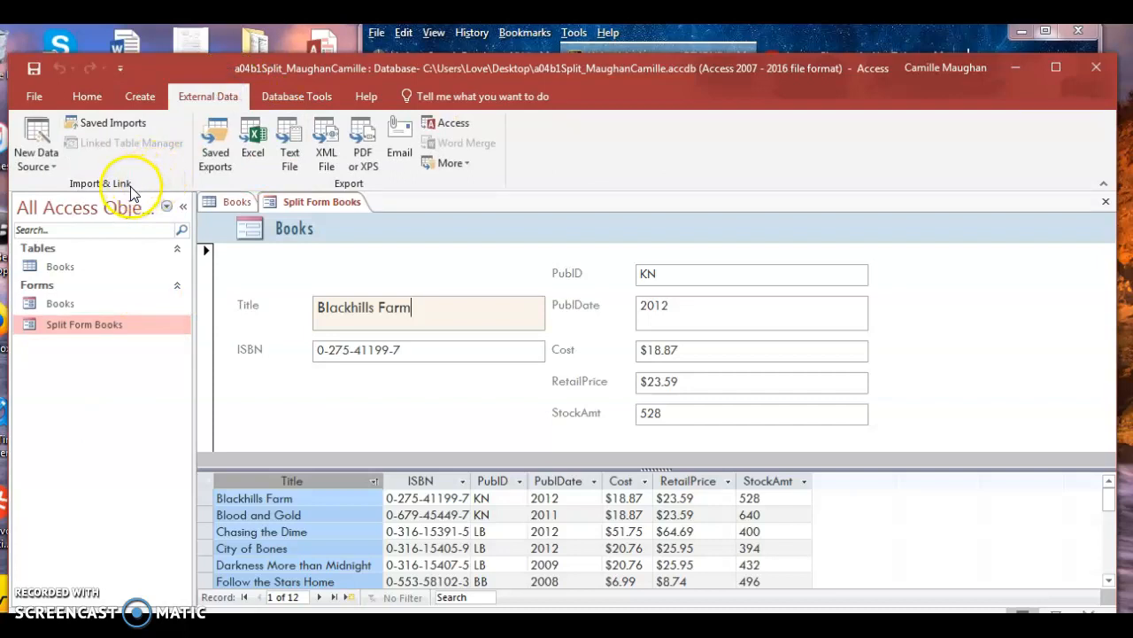
pyautogui.click(46, 163)
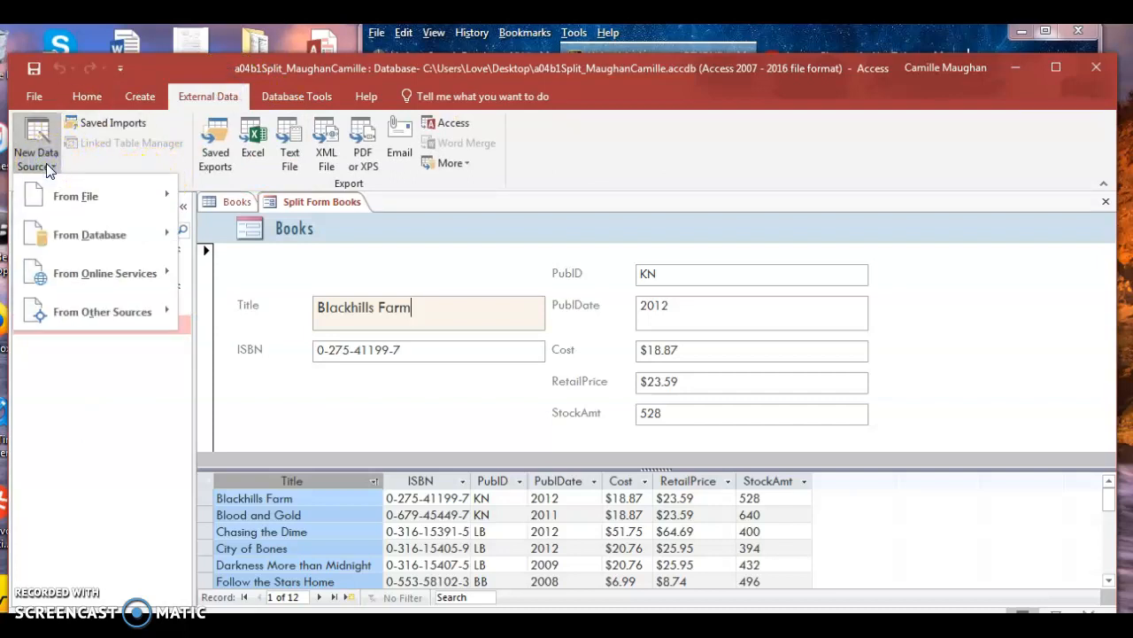
# Step: Preview the From Database import options, then dismiss the New Data Source menu without importing
pyautogui.click(119, 228)
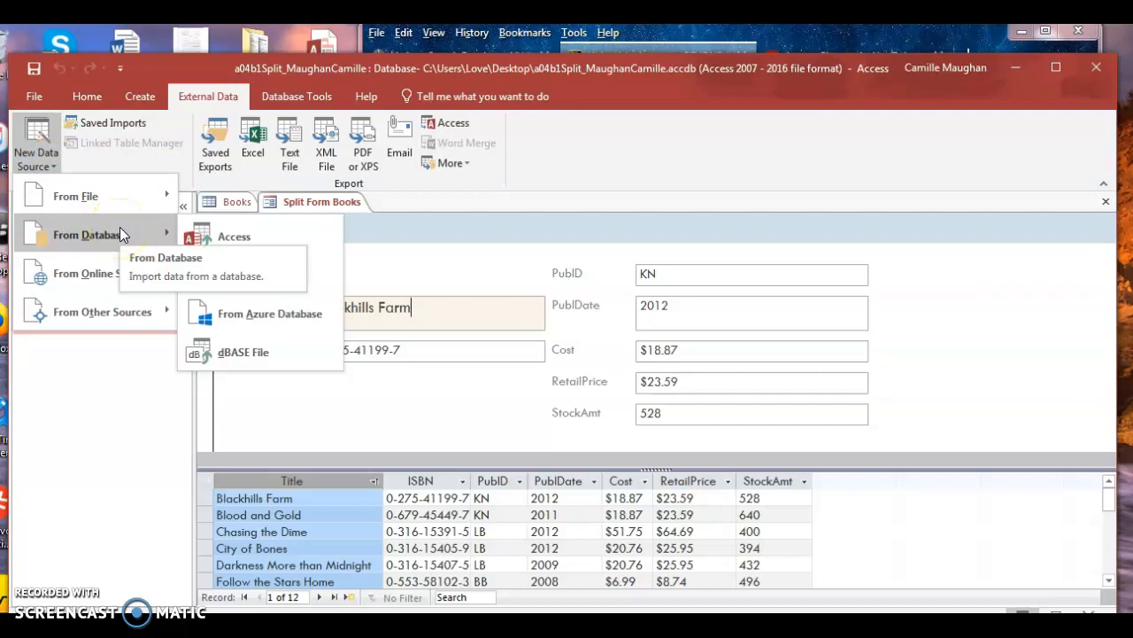
pyautogui.click(142, 440)
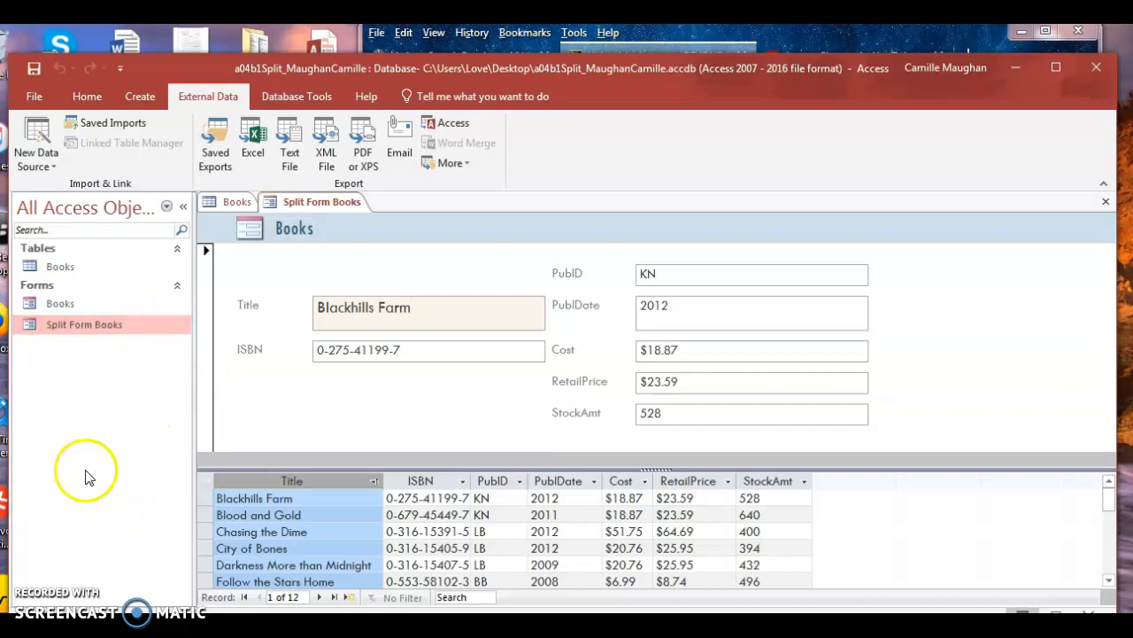
# Step: Open and close the New Data Source list, then move through Create to the Database Tools commands
pyautogui.click(59, 173)
pyautogui.click(114, 446)
pyautogui.click(144, 94)
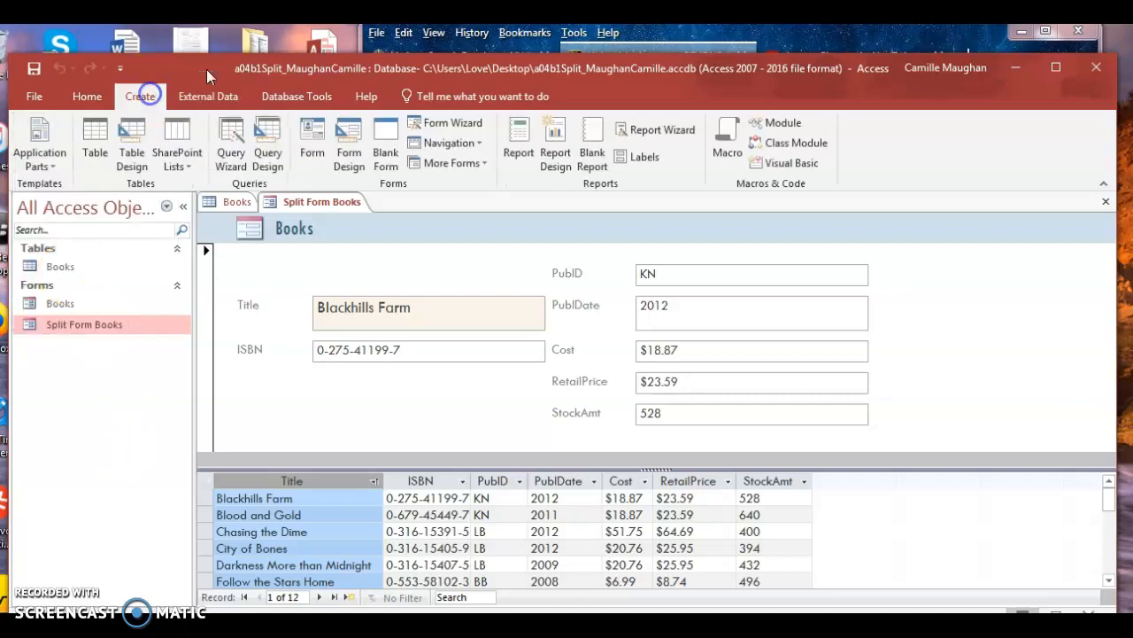
pyautogui.click(295, 93)
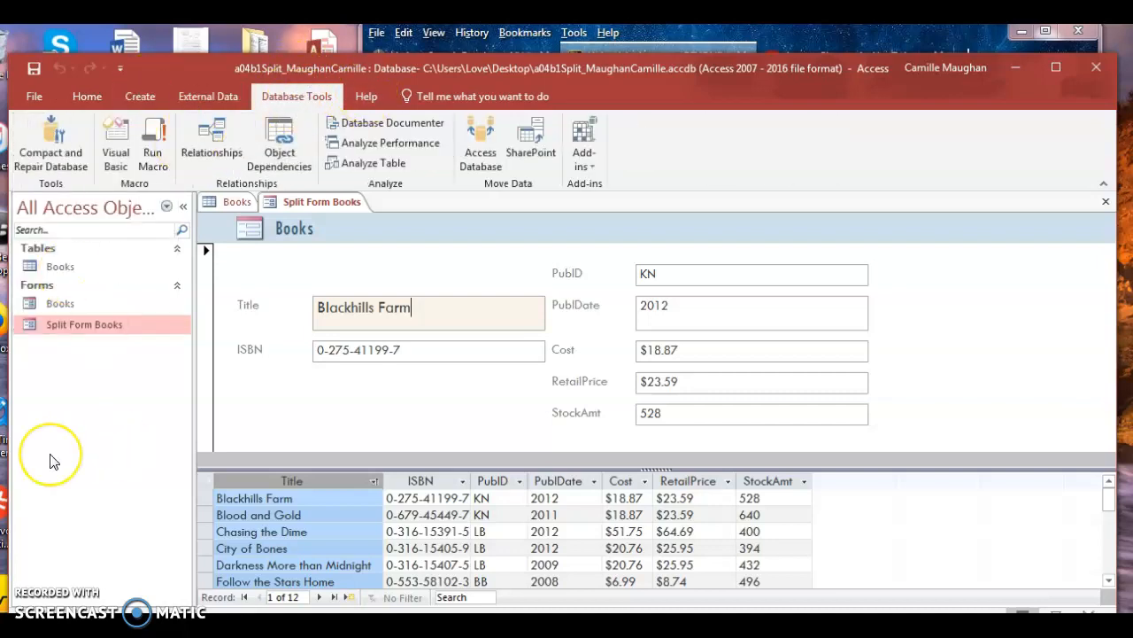